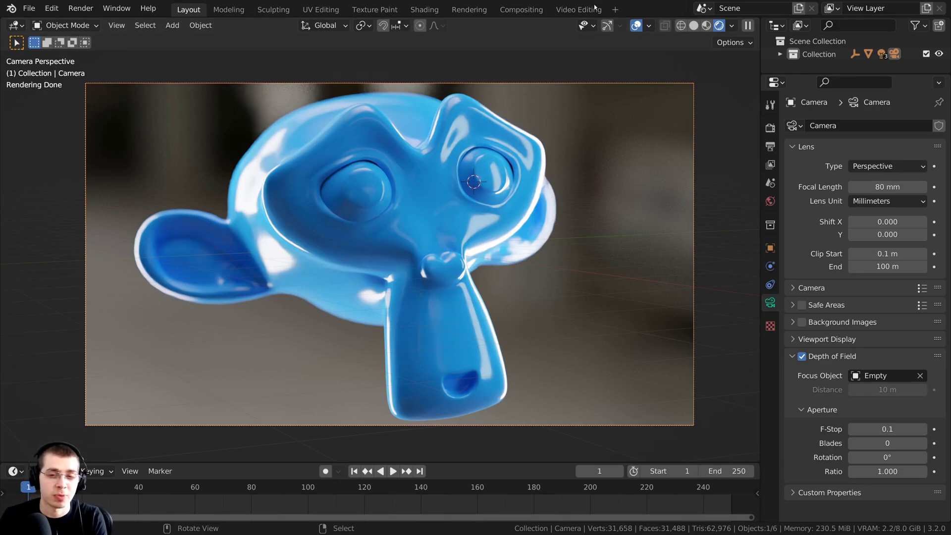
Render the current frame as a still image and inspect the grain around the blue monkey head in the result.
left_click(82, 7)
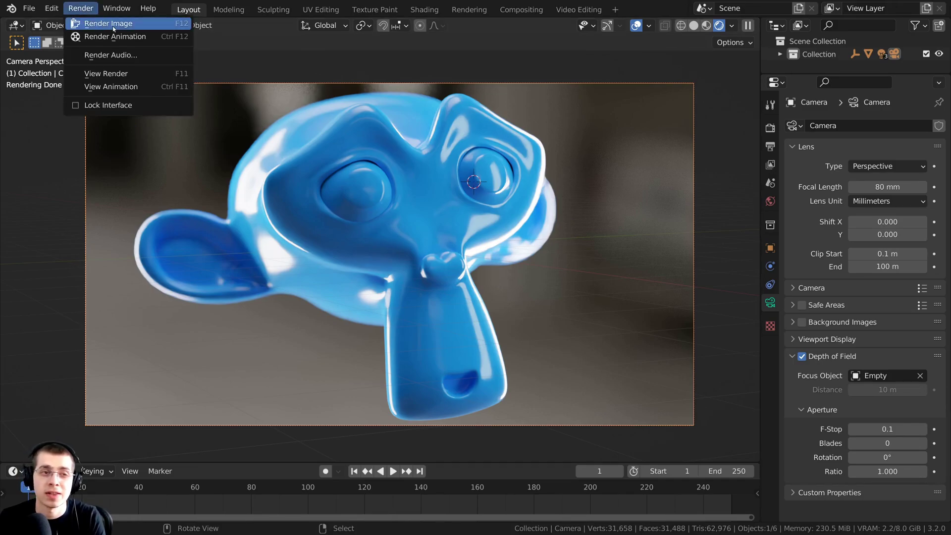
left_click(124, 24)
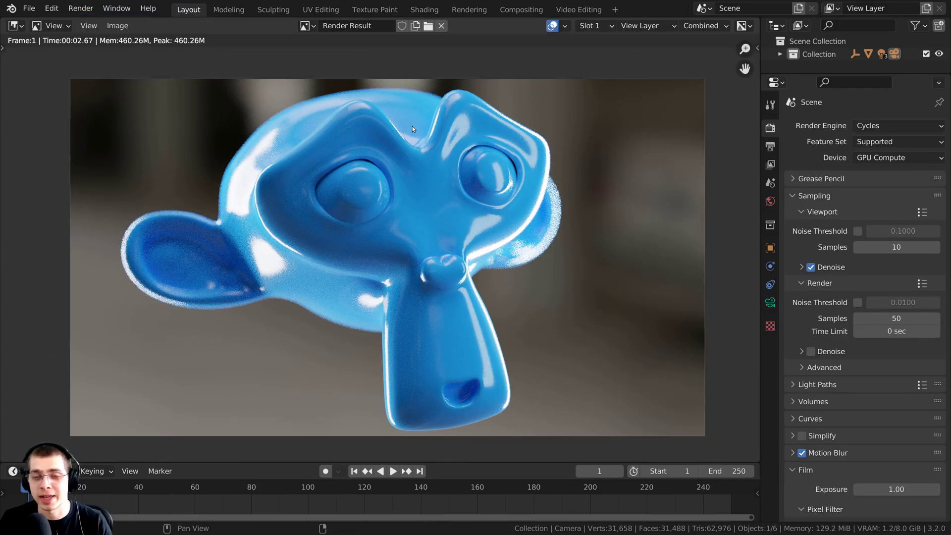
left_click(15, 25)
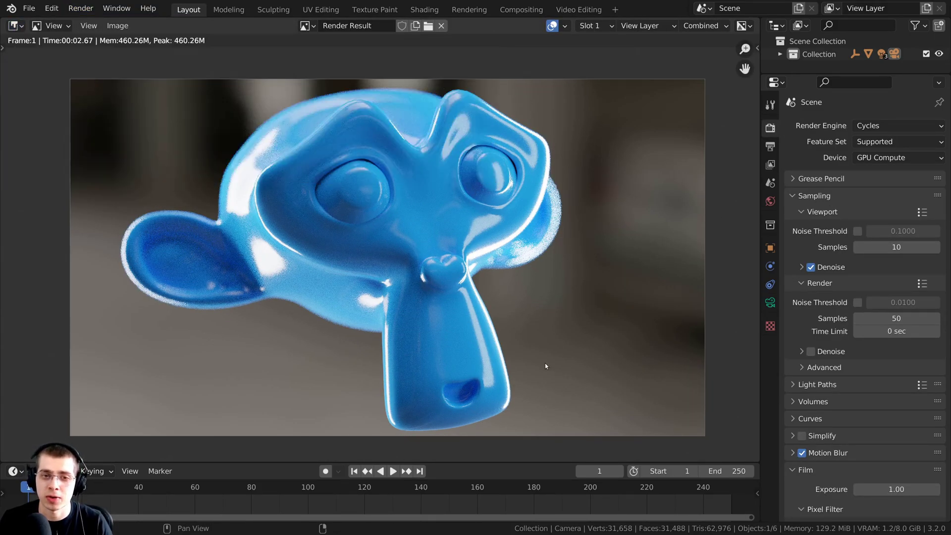
middle_click_drag(290, 213, 289, 201, "ctrl")
middle_click_drag(364, 191, 355, 186)
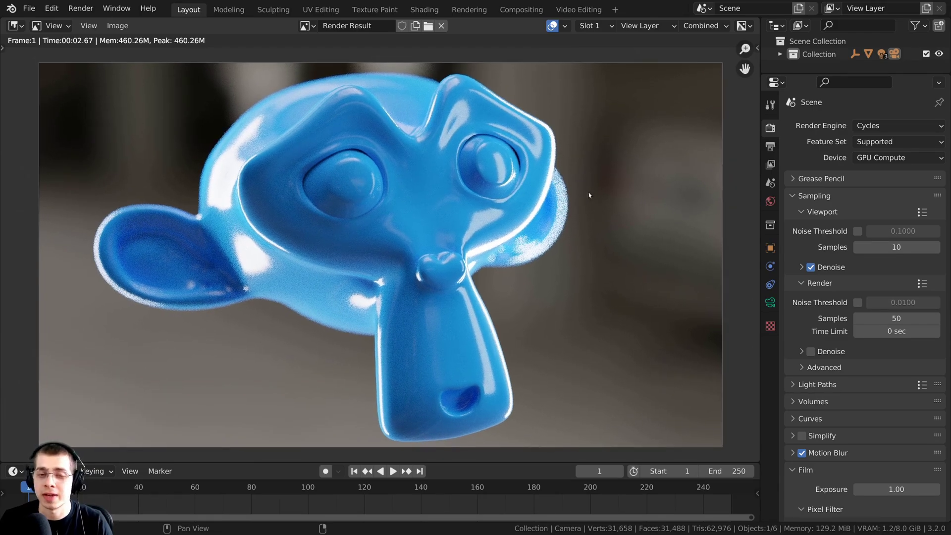
left_click(117, 26)
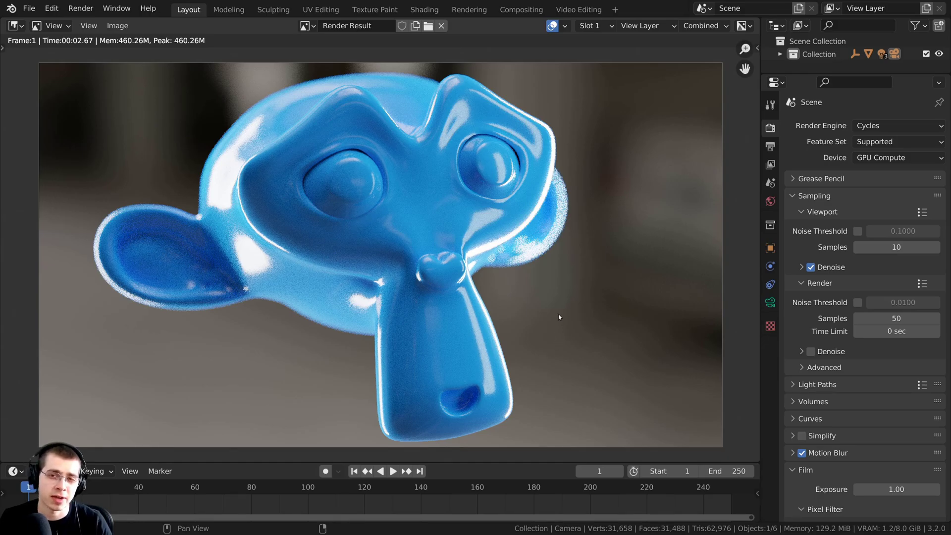
scroll(534, 198, "up", 1)
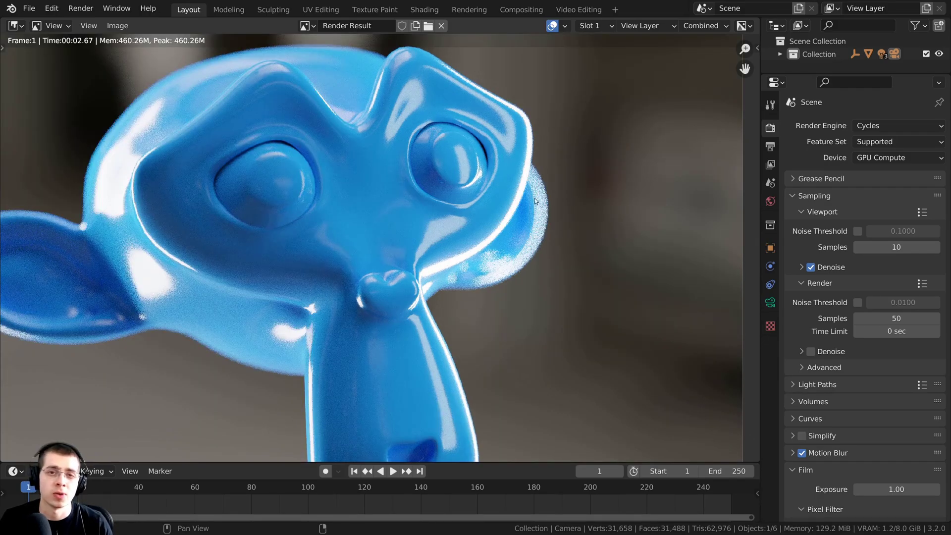
scroll(534, 198, "down", 1)
mouse_move(508, 158)
middle_mouse_down()
mouse_move(484, 173)
mouse_move(499, 167)
middle_mouse_up()
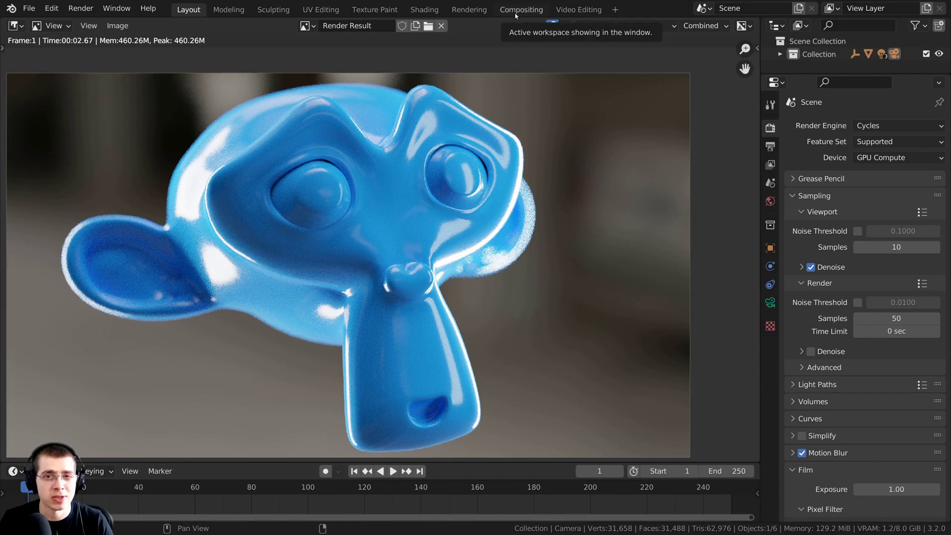
Switch to the Compositing workspace, enlarge the node editor over the dope sheet and enable Use Nodes.
left_click(515, 10)
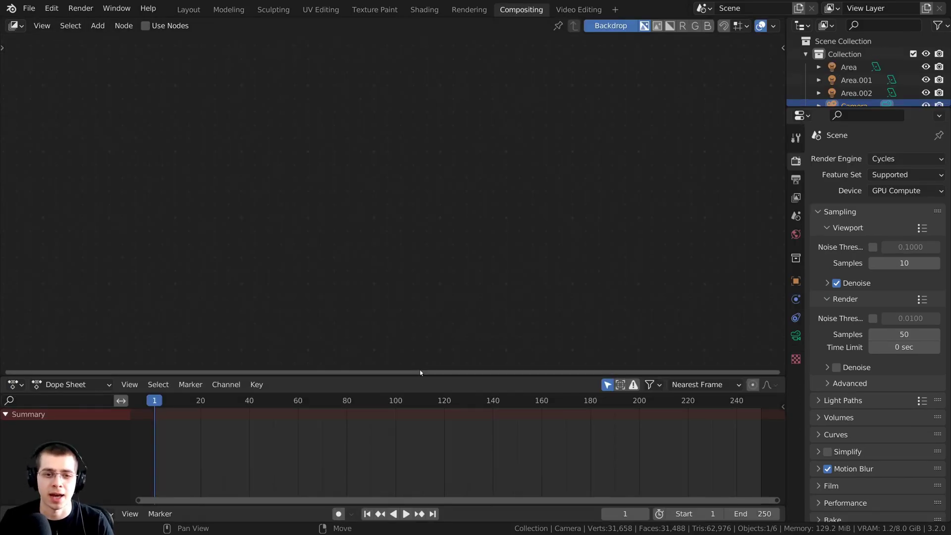
left_click_drag(420, 376, 421, 488)
left_click(146, 25)
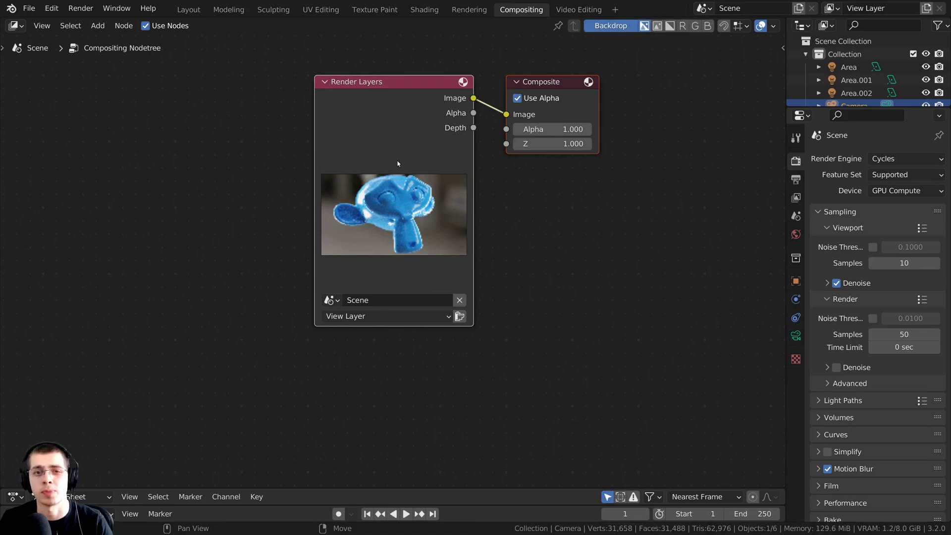
Spread the nodes apart and link Render Layers to a new Viewer node placed just above Composite.
scroll(399, 222, "down", 2)
left_click_drag(399, 223, 306, 209)
middle_click_drag(305, 209, 309, 242)
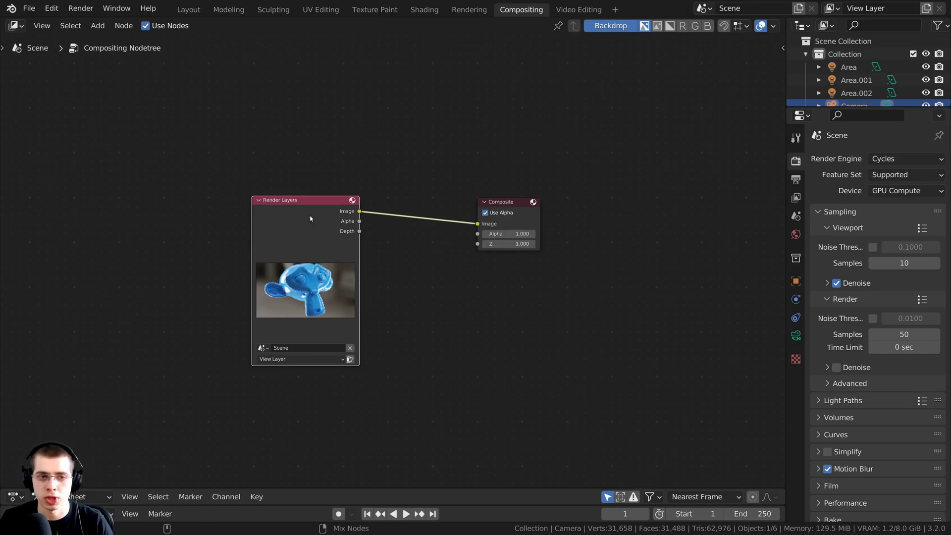
left_click(300, 227, "ctrl+shift")
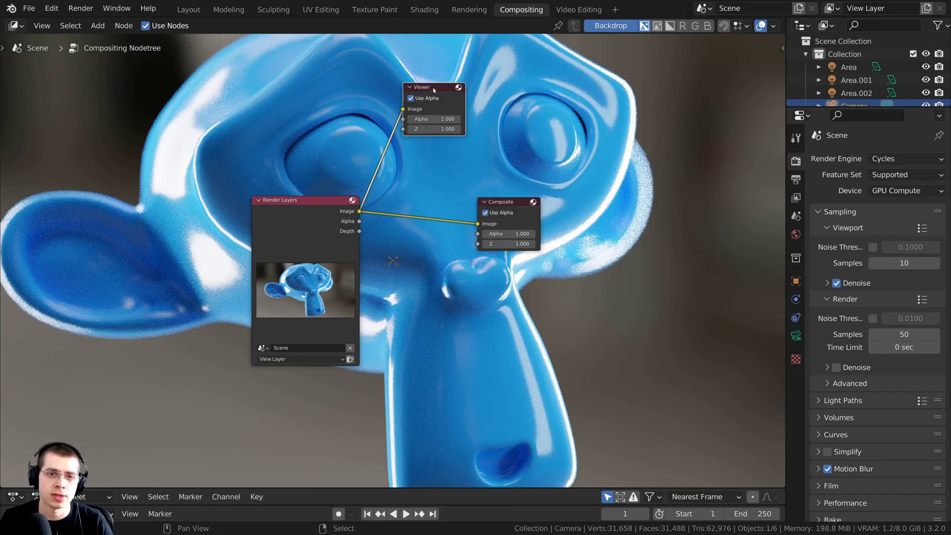
left_click_drag(433, 88, 583, 176)
left_click_drag(519, 199, 610, 251)
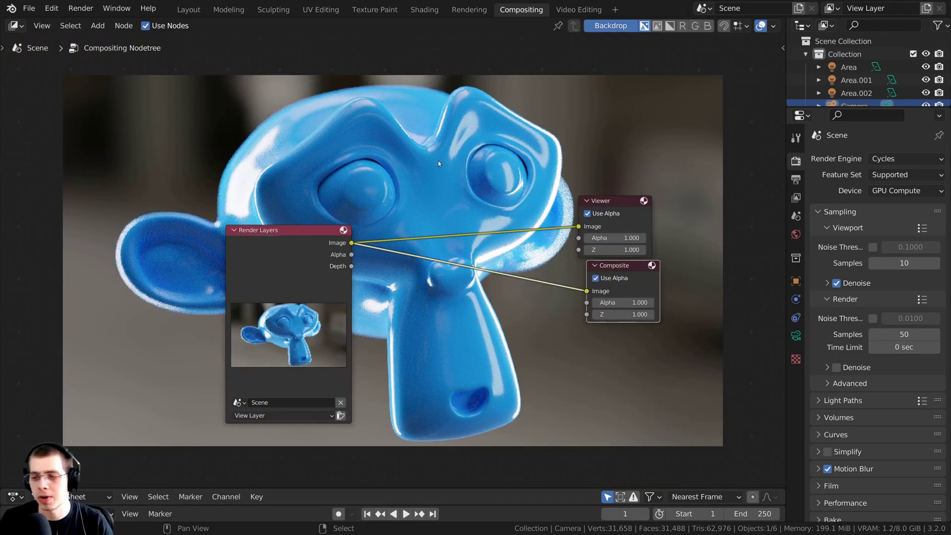
key("shift+a")
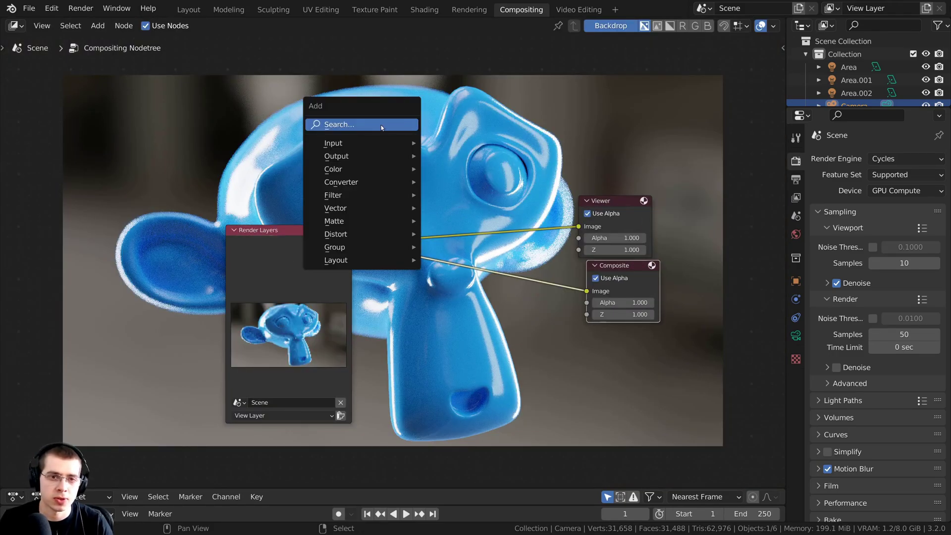
left_click(344, 124)
type("view")
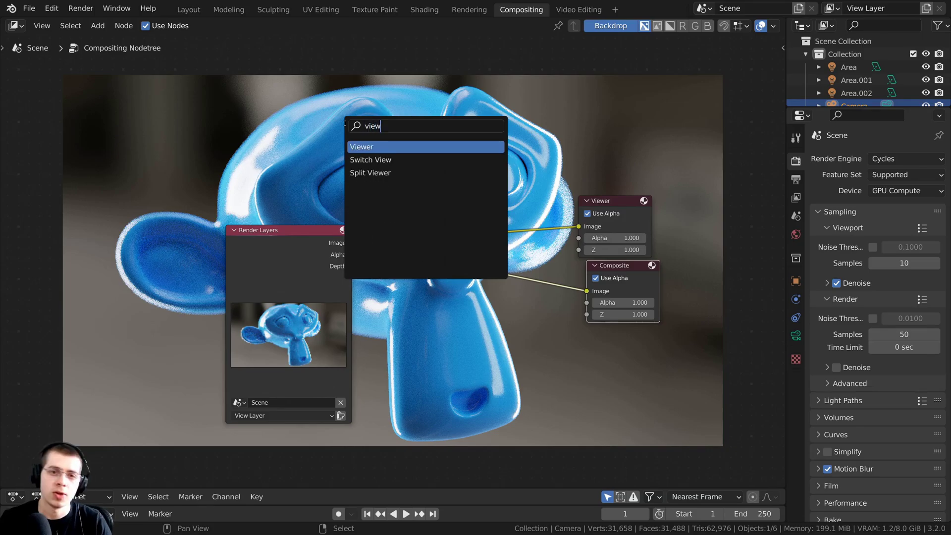
key("Escape")
Align the Composite node beneath the Viewer and move Render Layers farther away from both to leave room between them.
left_click_drag(288, 279, 267, 285)
left_click_drag(633, 272, 624, 278)
middle_click_drag(313, 254, 315, 256)
left_click_drag(270, 251, 264, 252)
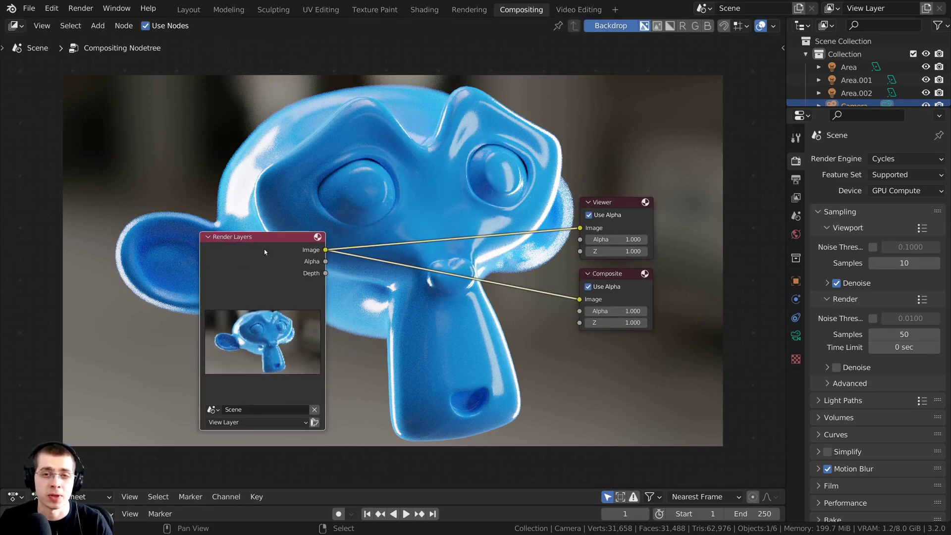
Insert a Denoise node after Render Layers with the Fast prefilter, feeding both the Viewer and Composite nodes.
key("shift+a")
left_click(349, 147)
type("de")
left_click(387, 183)
left_click(409, 300)
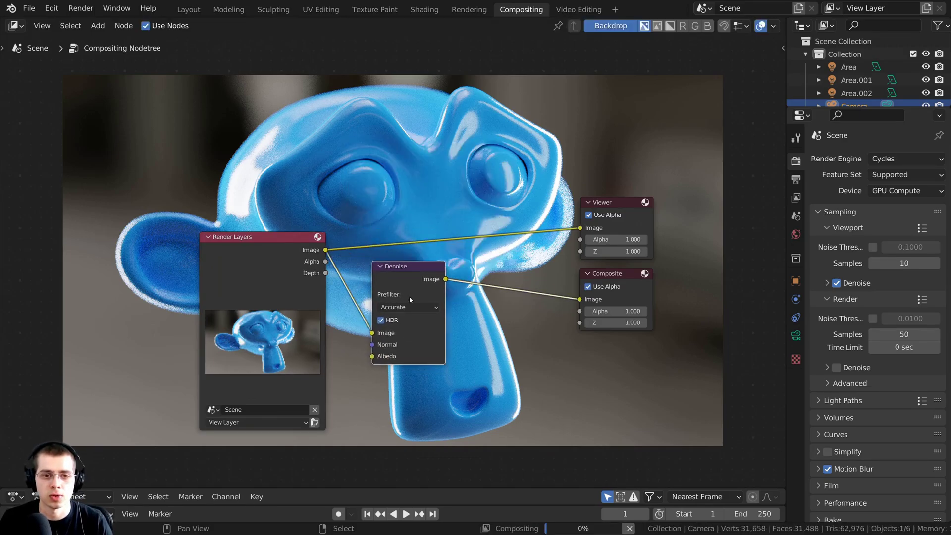
left_click_drag(445, 279, 567, 233)
left_click_drag(567, 233, 579, 228)
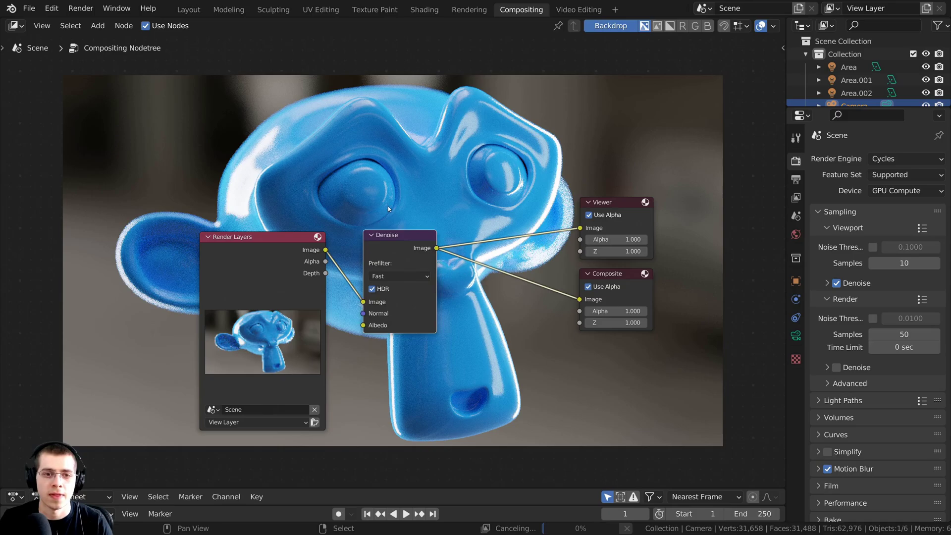
Insert an RGB Curves node between Render Layers and Denoise and shape its curve into an S.
key("shift+a")
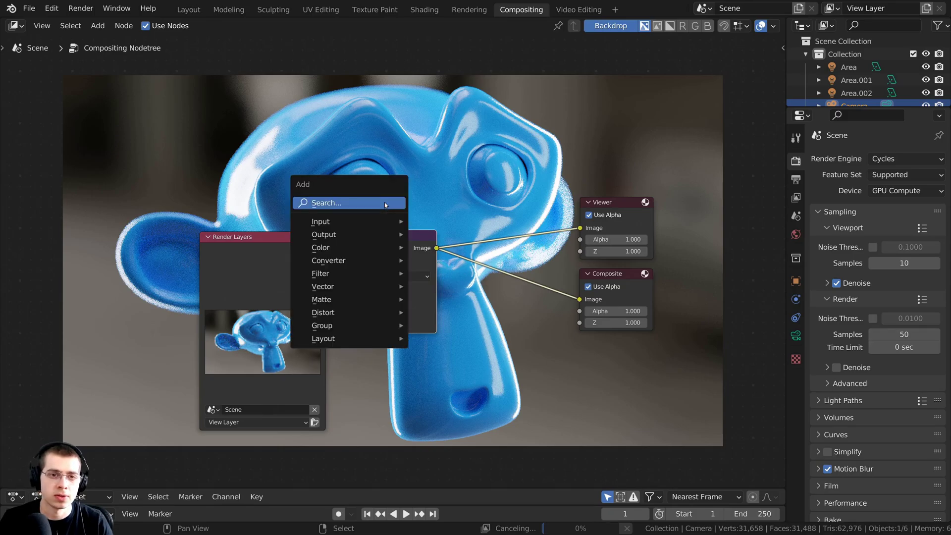
left_click(386, 205)
type("rgb")
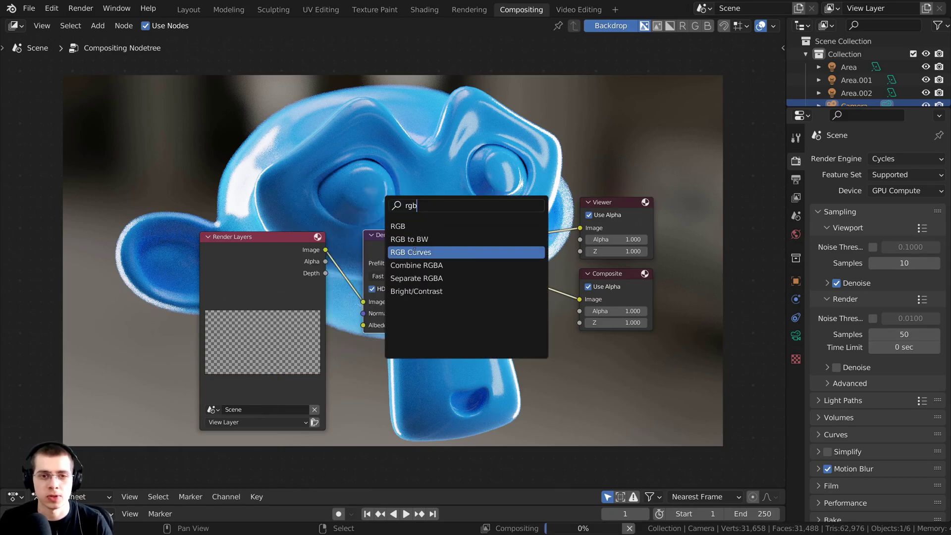
left_click(414, 251)
left_click(426, 311)
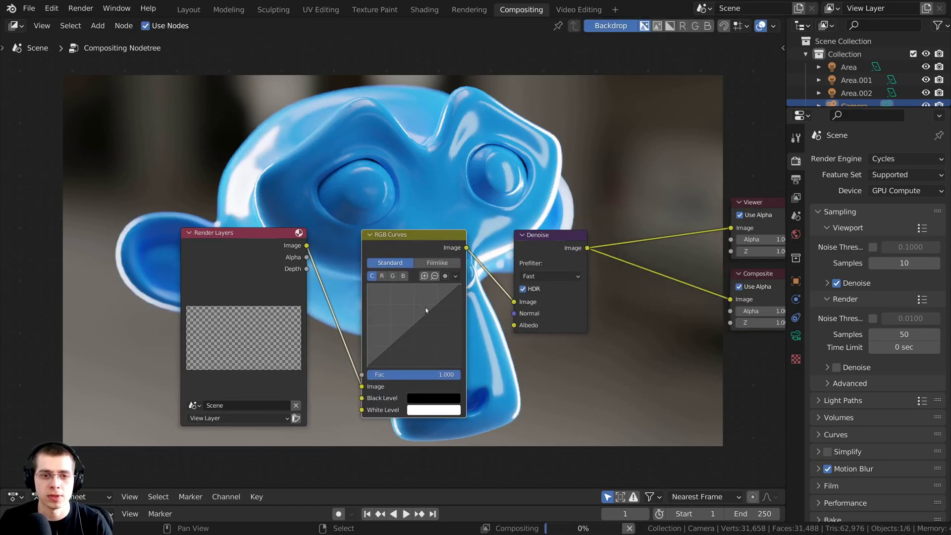
key("Home")
Insert a Lens Distortion node after Denoise with dispersion 0.100, feeding both the Viewer and Composite nodes.
key("shift+a")
type("len")
key("Return")
left_click(532, 413)
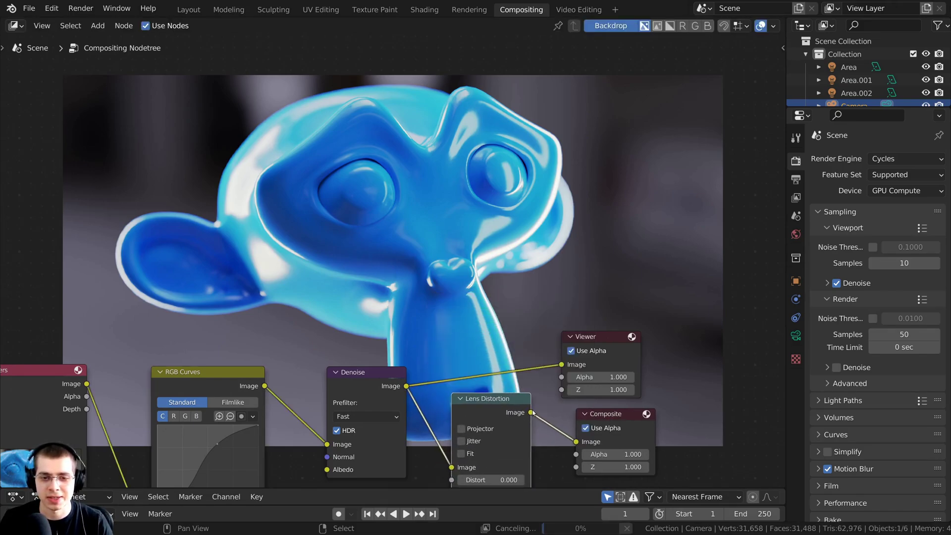
left_click_drag(531, 412, 558, 367)
left_click_drag(532, 412, 555, 365)
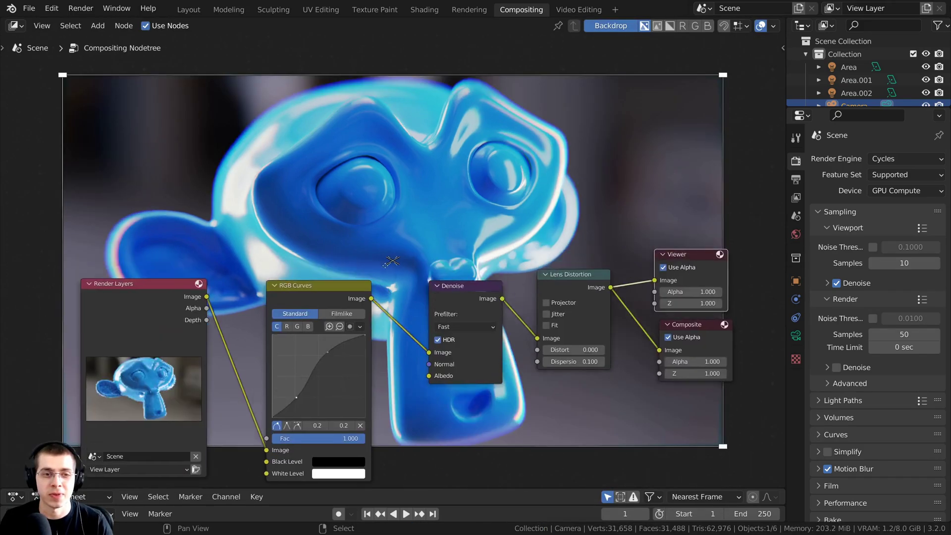
Compare the composited backdrop image with the unprocessed render result shown in the Layout workspace.
middle_click_drag(679, 71, 688, 230)
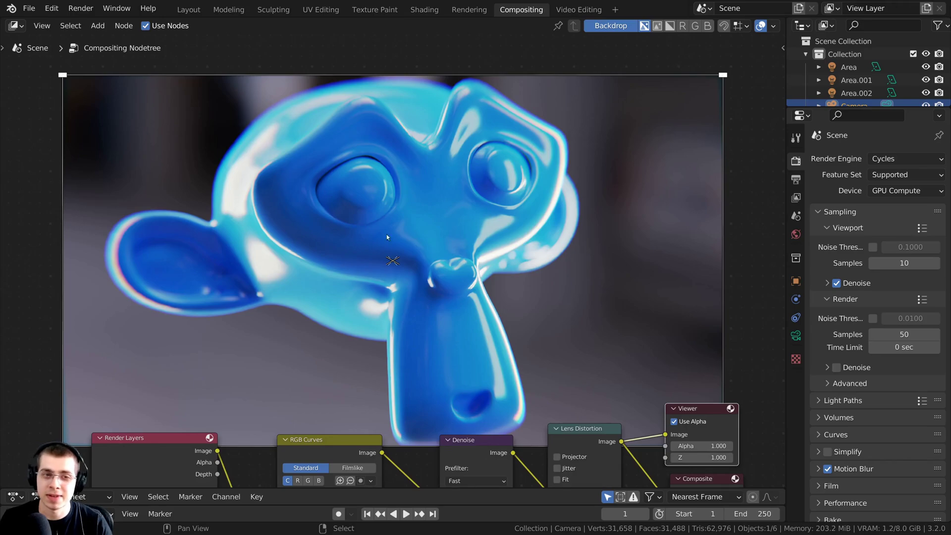
middle_click_drag(496, 324, 485, 344)
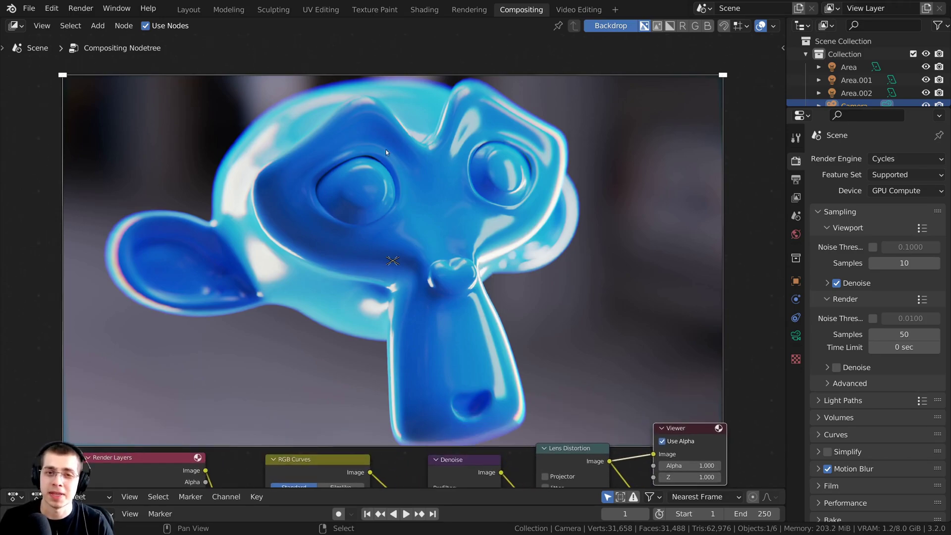
middle_click_drag(468, 405, 495, 143)
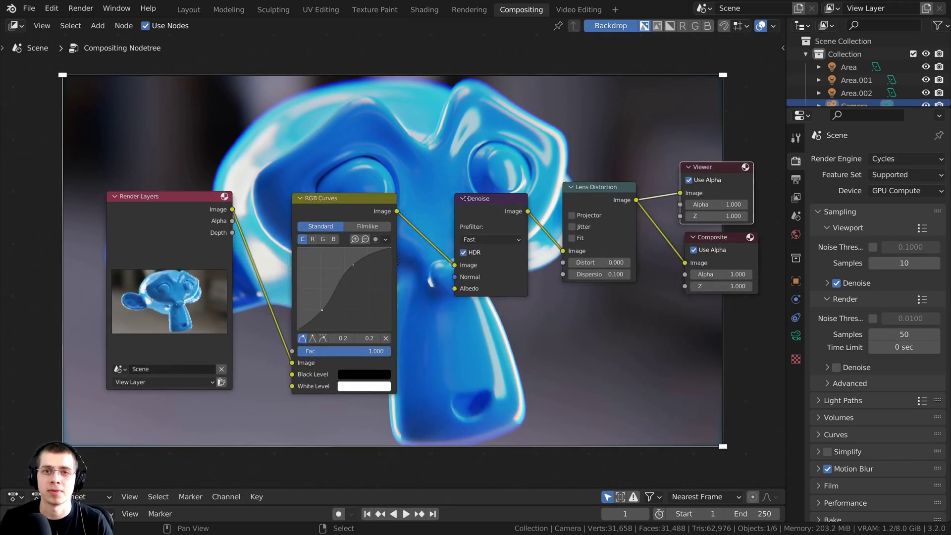
scroll(495, 144, "up", 1)
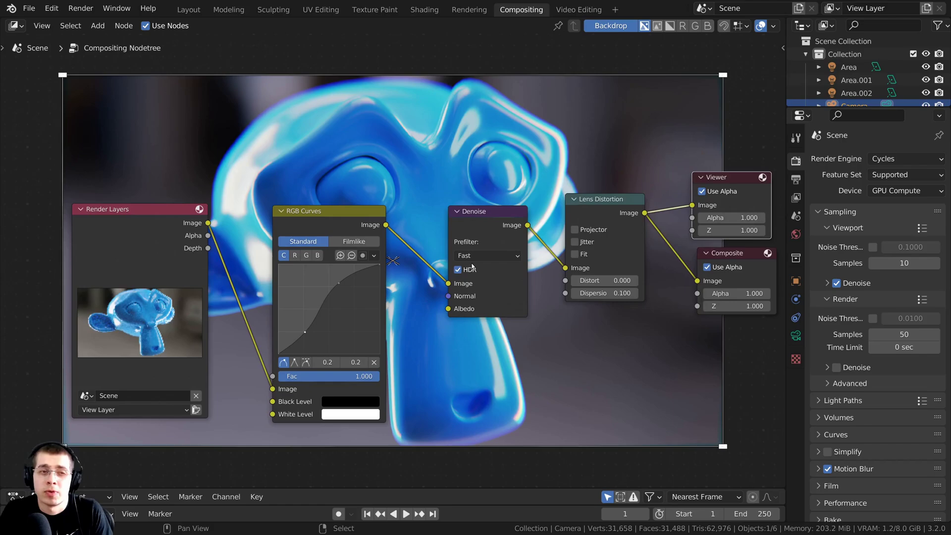
left_click(192, 10)
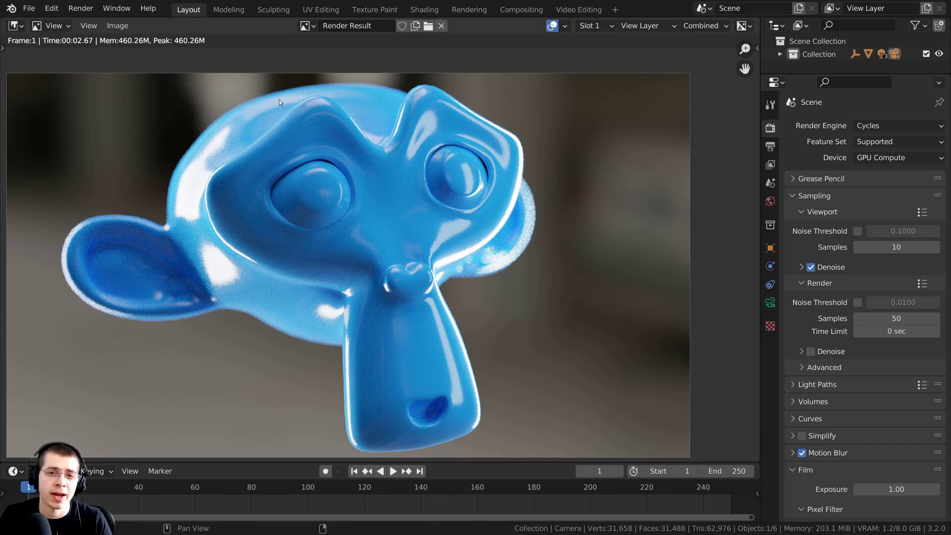
middle_click_drag(318, 309, 359, 291)
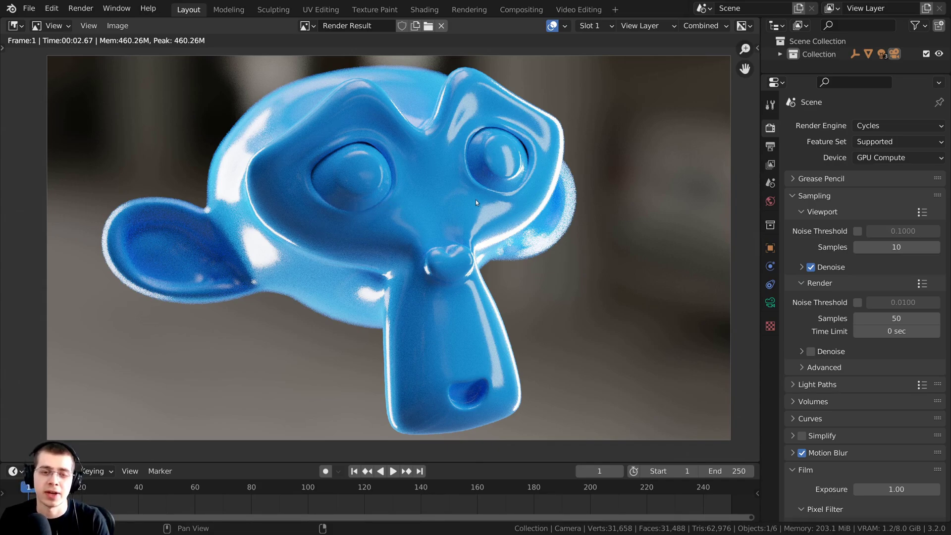
middle_click_drag(495, 194, 497, 201)
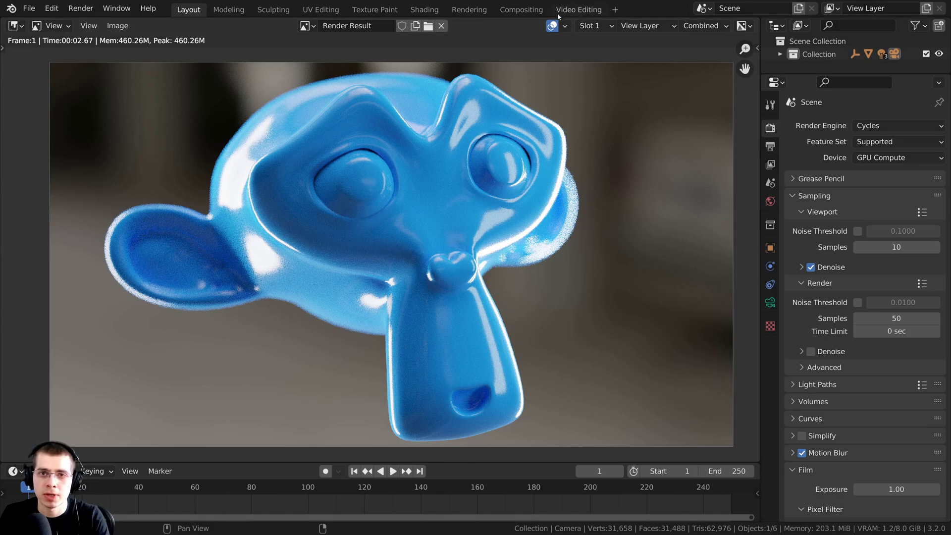
Return to the Compositing workspace and shift the Lens Distortion node slightly lower in the node chain.
left_click(521, 9)
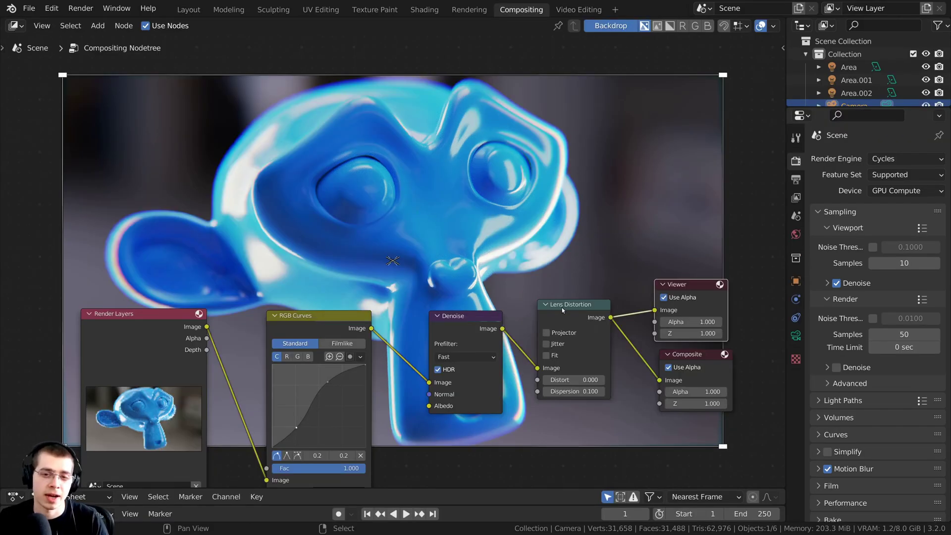
left_click_drag(562, 307, 571, 331)
middle_click_drag(517, 209, 512, 299)
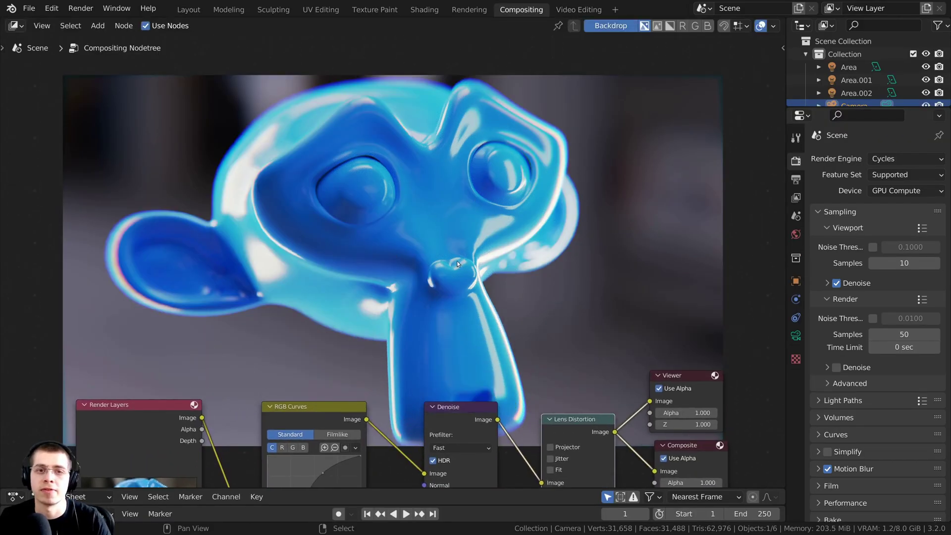
middle_click_drag(457, 260, 458, 81)
middle_click_drag(630, 304, 612, 263)
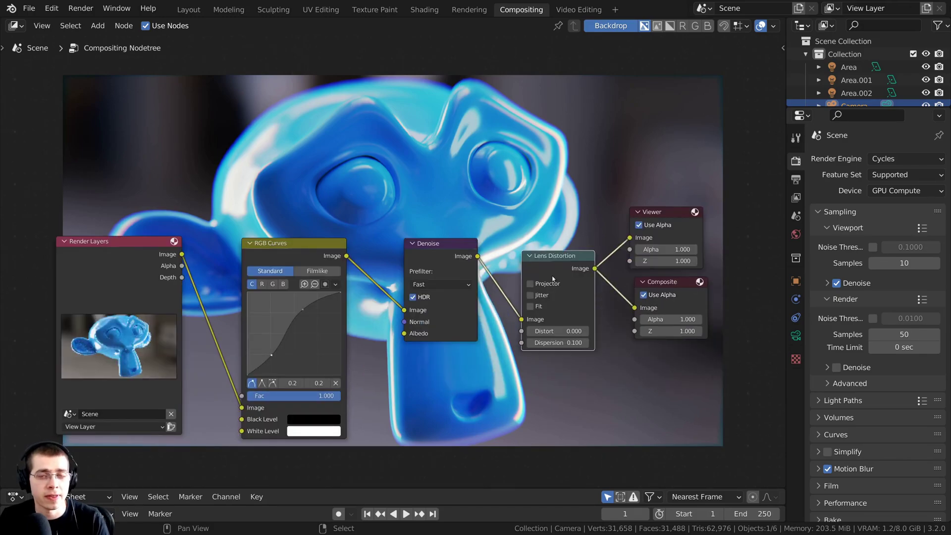
Examine how the Lens Distortion output feeds the Viewer and Composite nodes at the end of the chain.
middle_click_drag(552, 276, 487, 293)
scroll(486, 291, "up", 6)
middle_click_drag(593, 257, 387, 238)
left_click(546, 197)
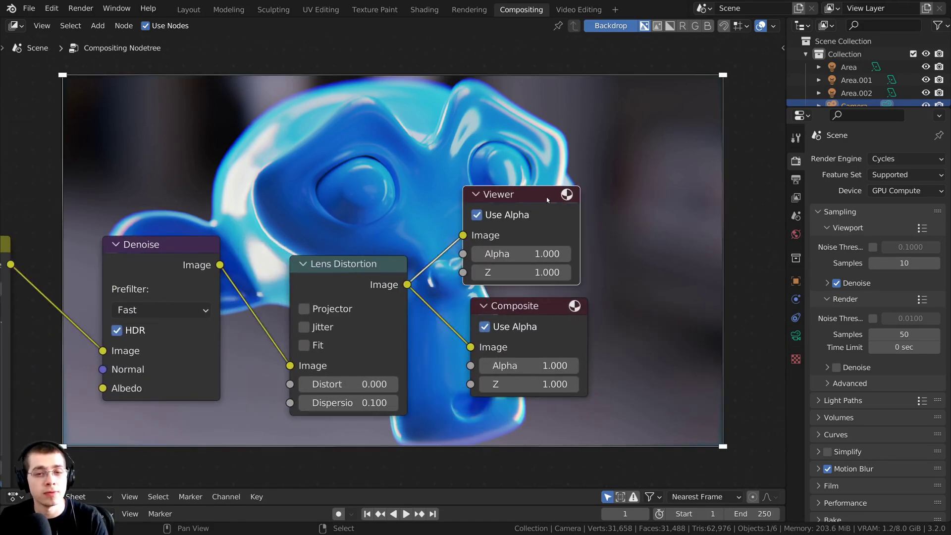
left_click(532, 314)
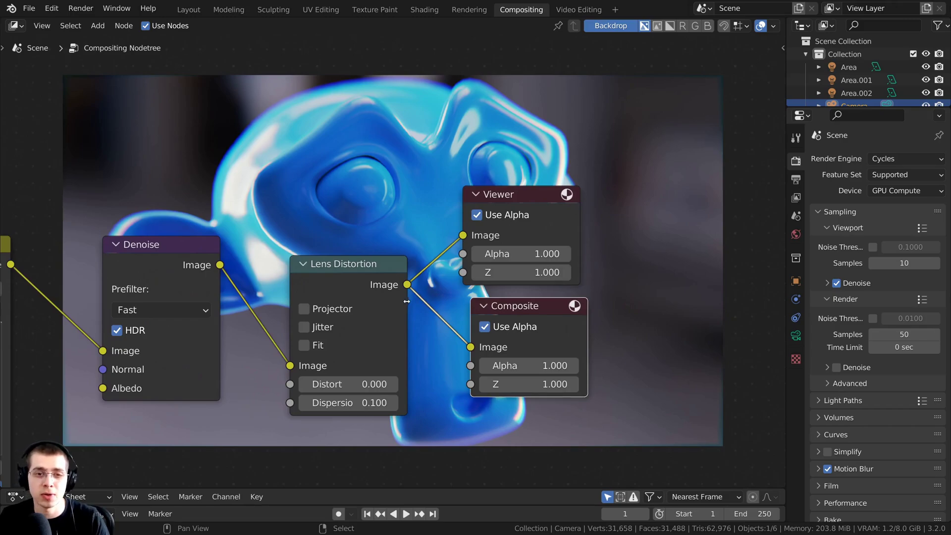
middle_click_drag(404, 299, 491, 302)
left_click_drag(436, 278, 431, 276)
scroll(385, 259, "down", 1)
middle_click_drag(385, 260, 487, 278)
scroll(501, 276, "down", 3)
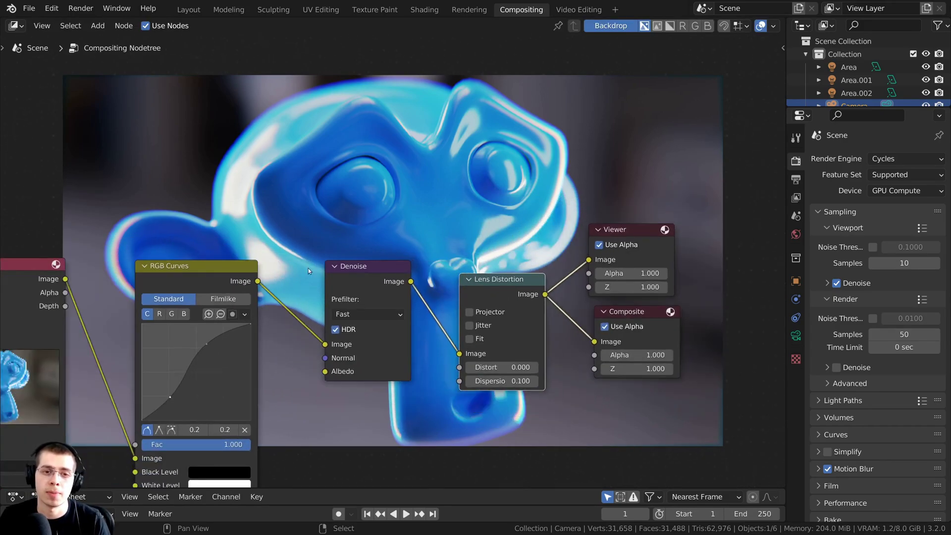
Inspect the Composite and Viewer output nodes and search the addable nodes for "co".
middle_click_drag(426, 267, 356, 239)
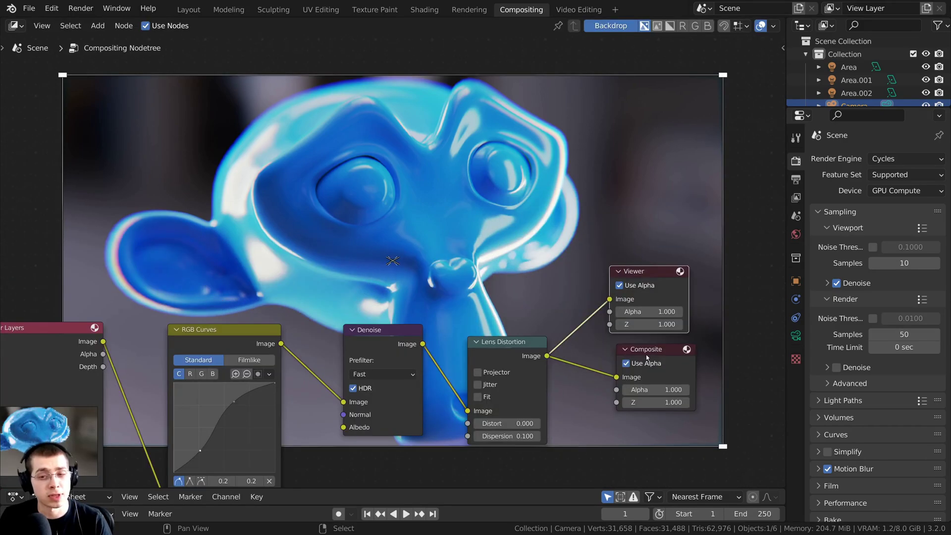
left_click(646, 358)
left_click(656, 280)
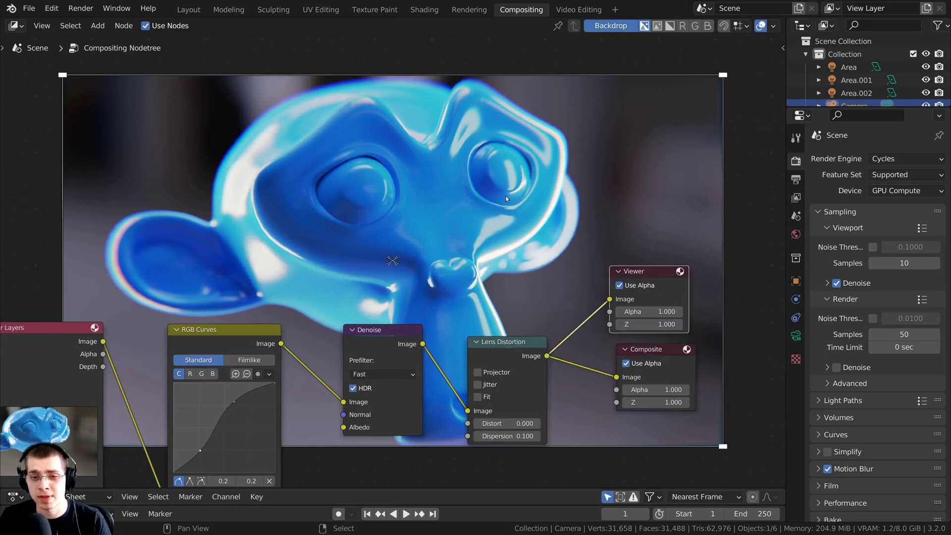
key("shift+a")
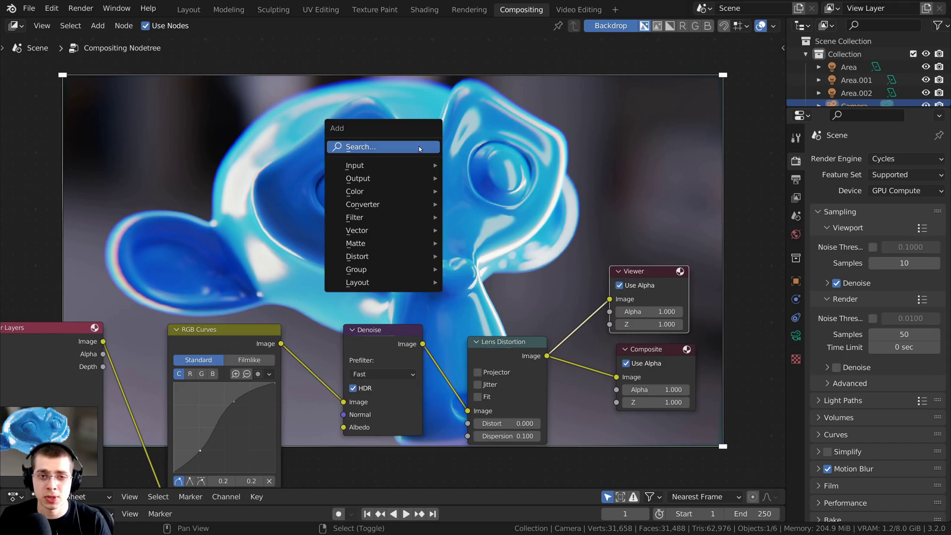
left_click(357, 146)
type("co")
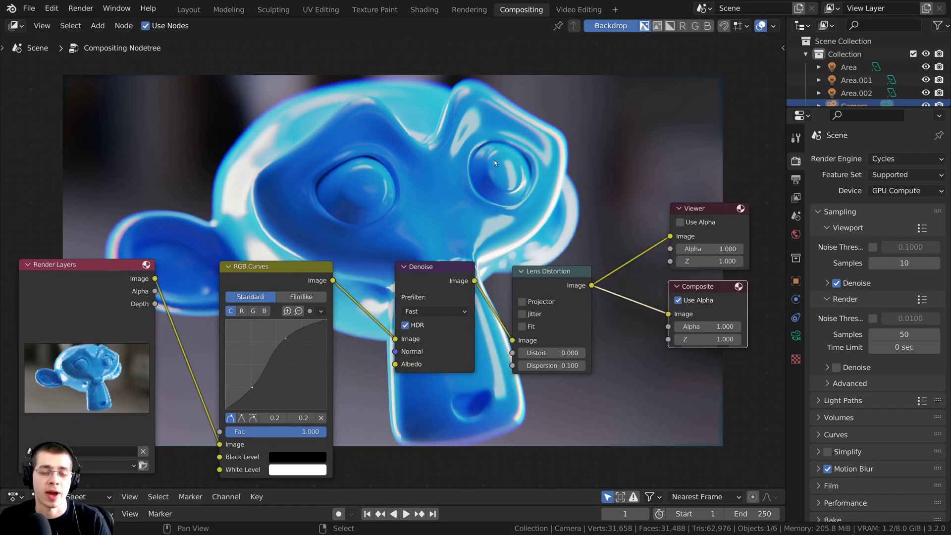
View the existing render result in place of the node tree and return to the compositing nodes.
middle_click_drag(484, 195, 471, 189)
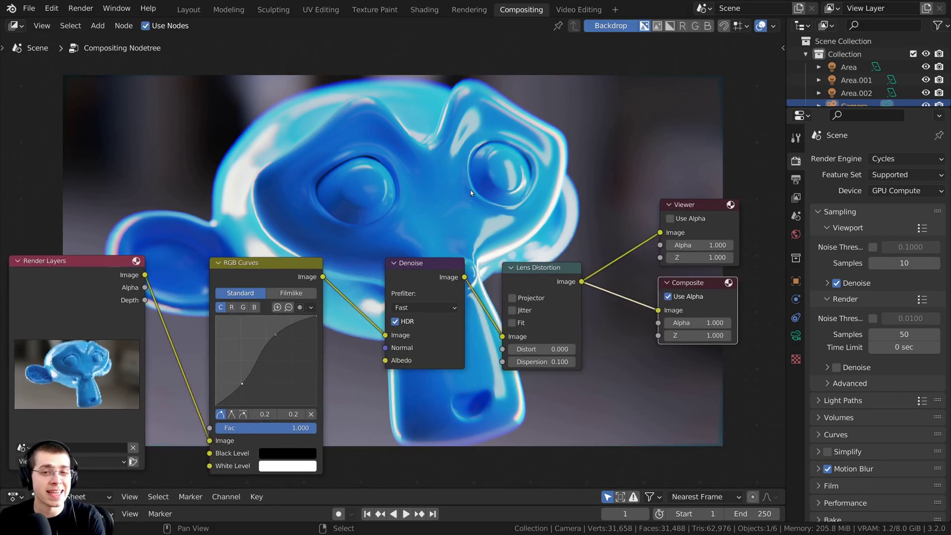
key("F11")
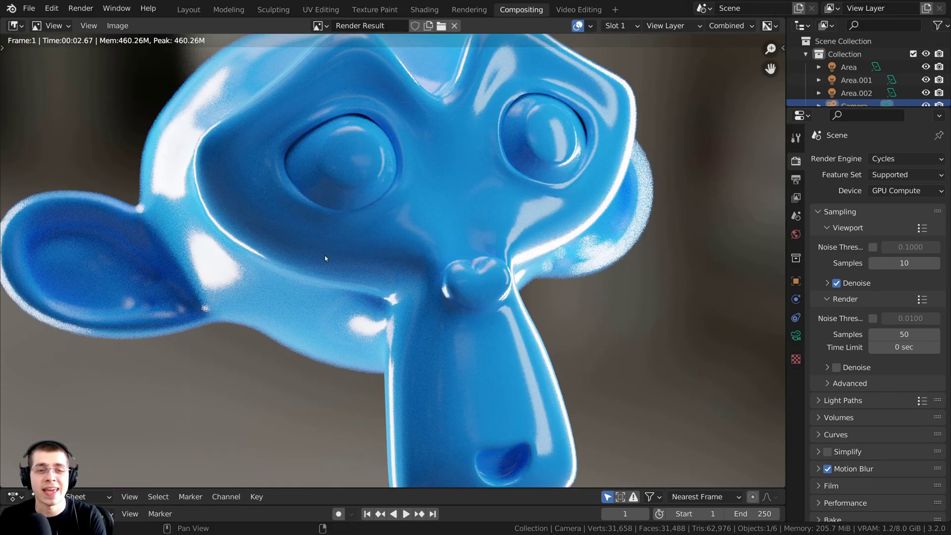
scroll(326, 258, "down", 3)
left_click(15, 25)
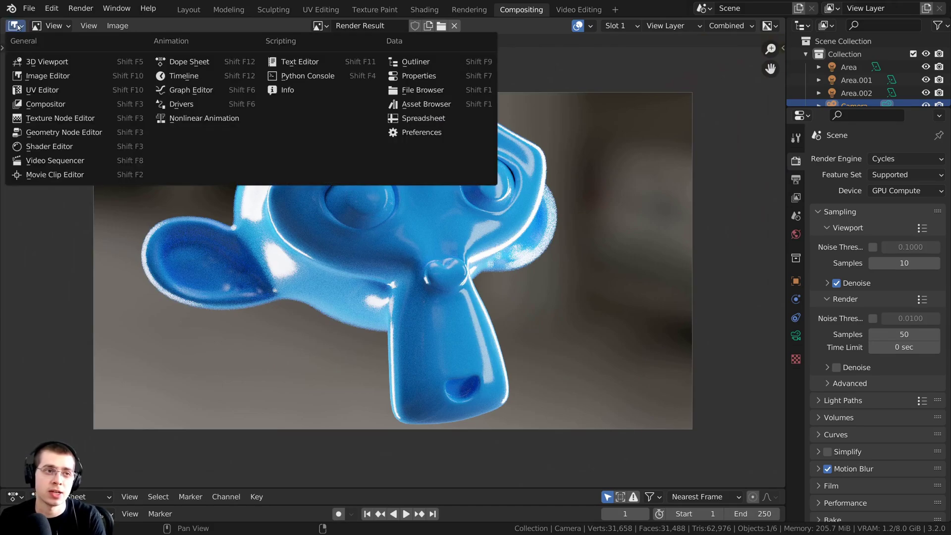
left_click(16, 26)
key("F11")
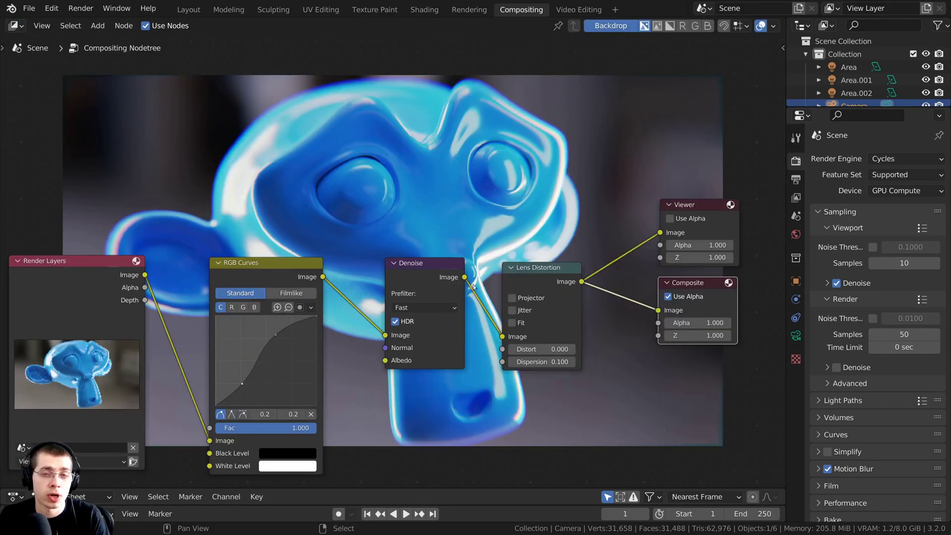
Open the existing render result in the Layout workspace and switch the displayed image to Viewer Node.
left_click(16, 27)
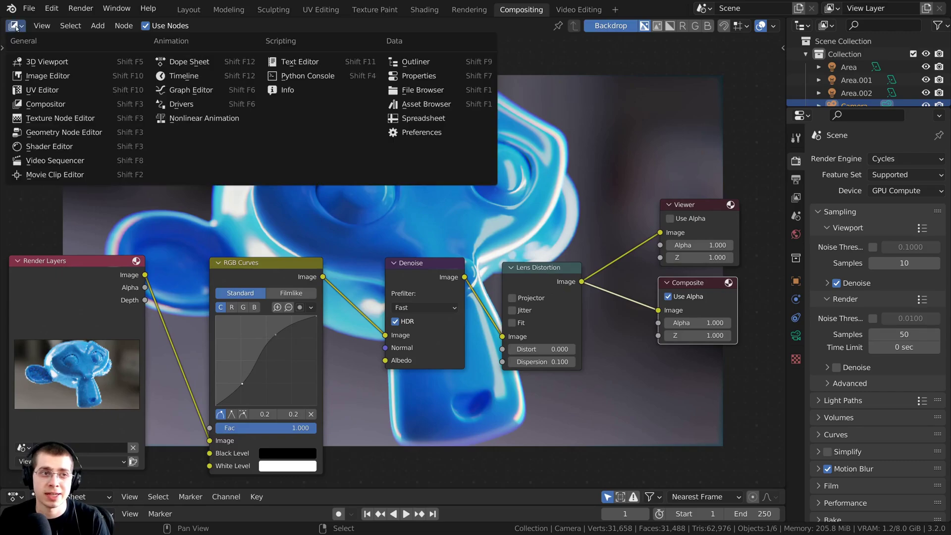
left_click(48, 76)
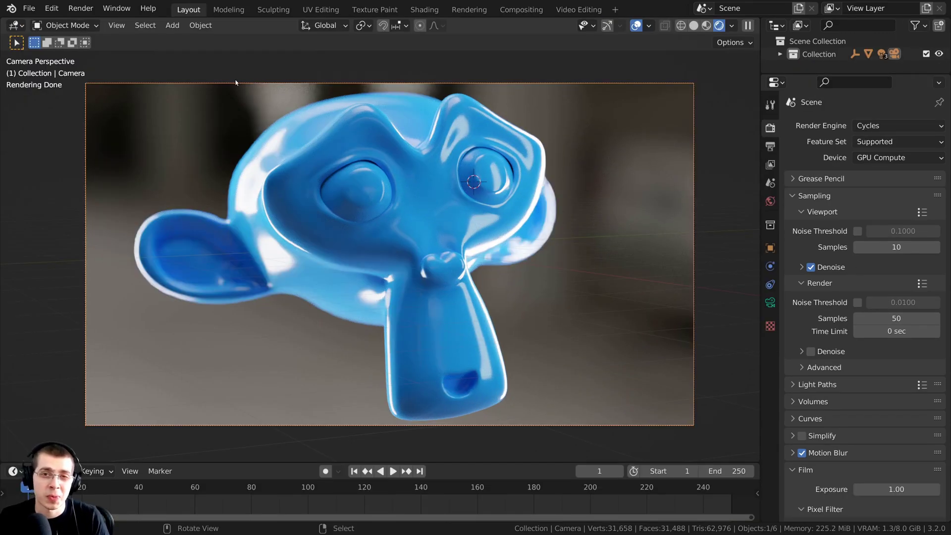
left_click(81, 8)
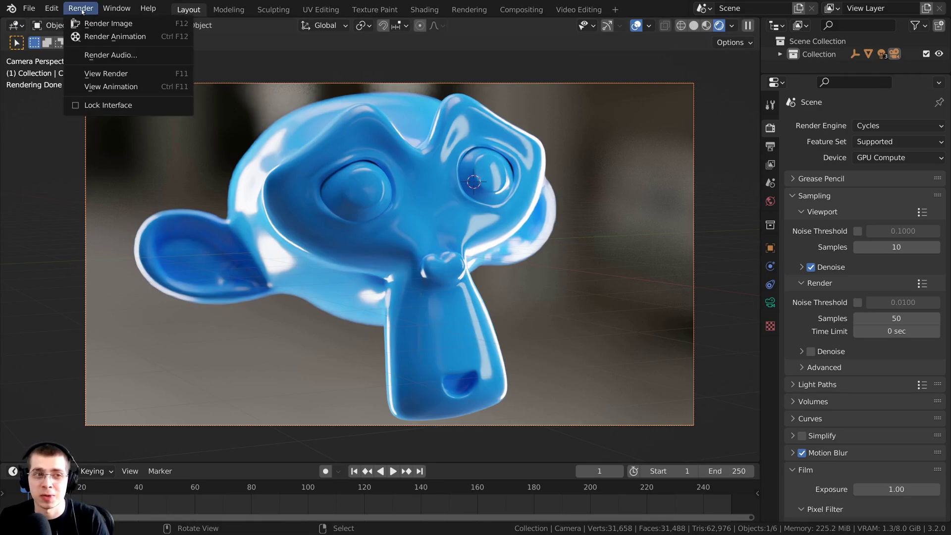
left_click(115, 74)
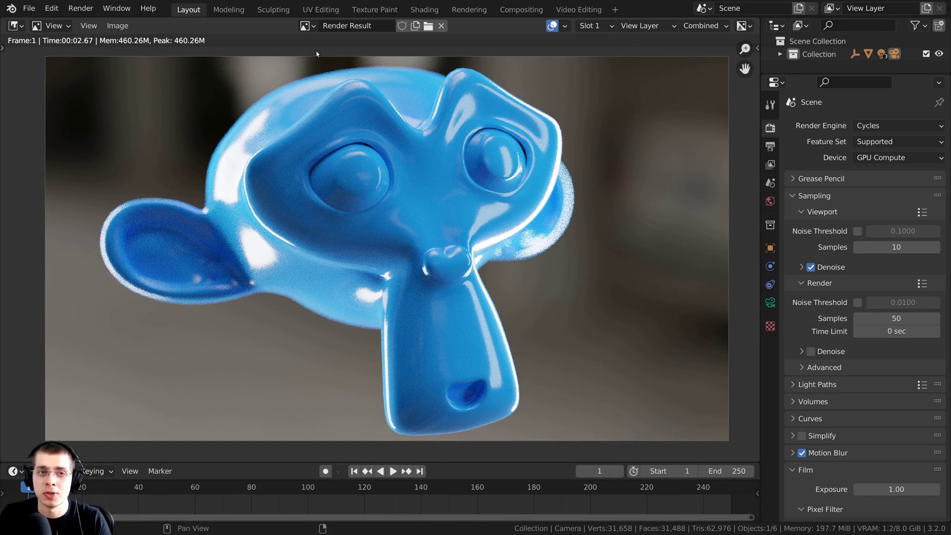
left_click(305, 27)
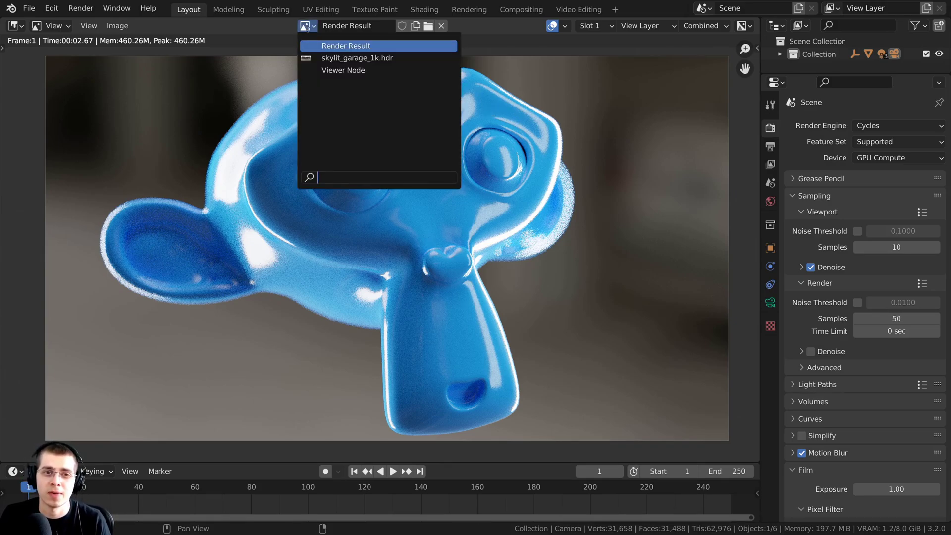
left_click(328, 71)
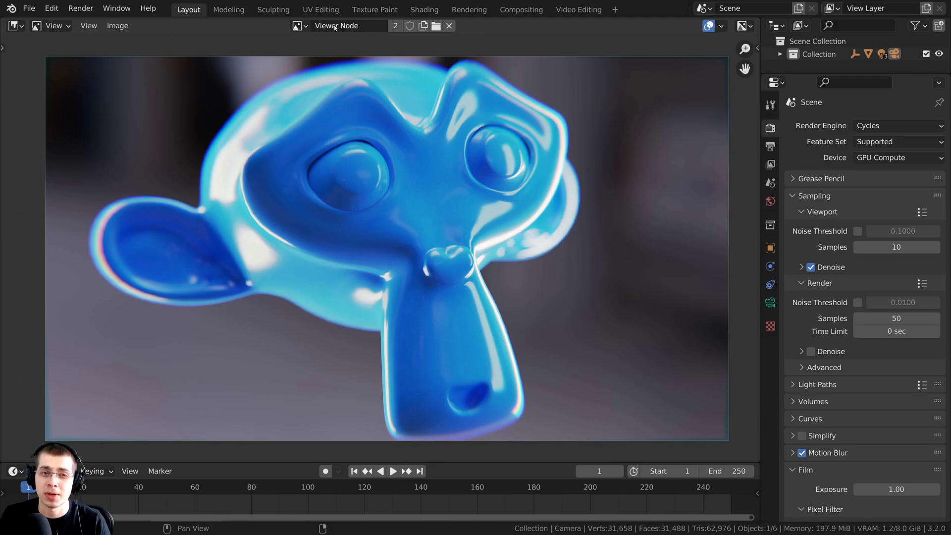
left_click(299, 26)
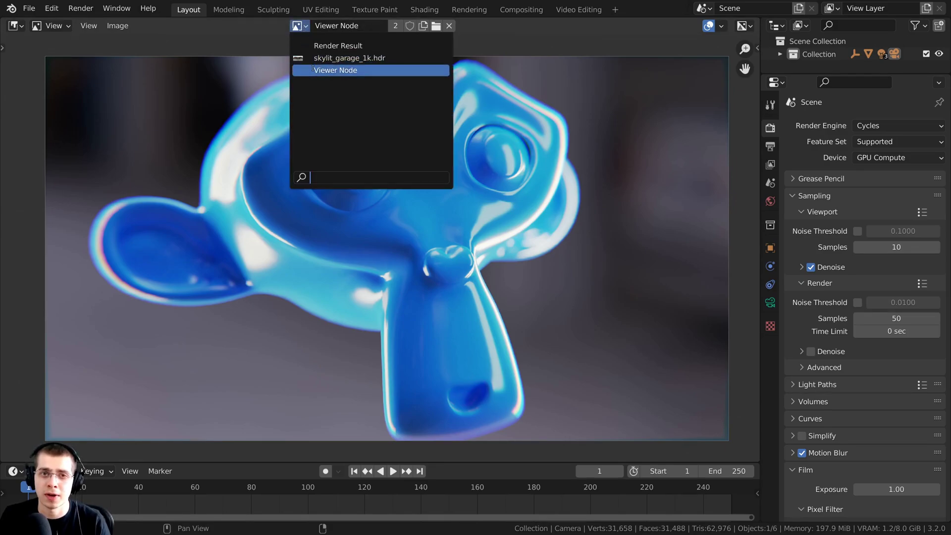
Return to the Compositing workspace and move the Viewer and Composite nodes slightly up and closer to the Lens Distortion node.
left_click(521, 9)
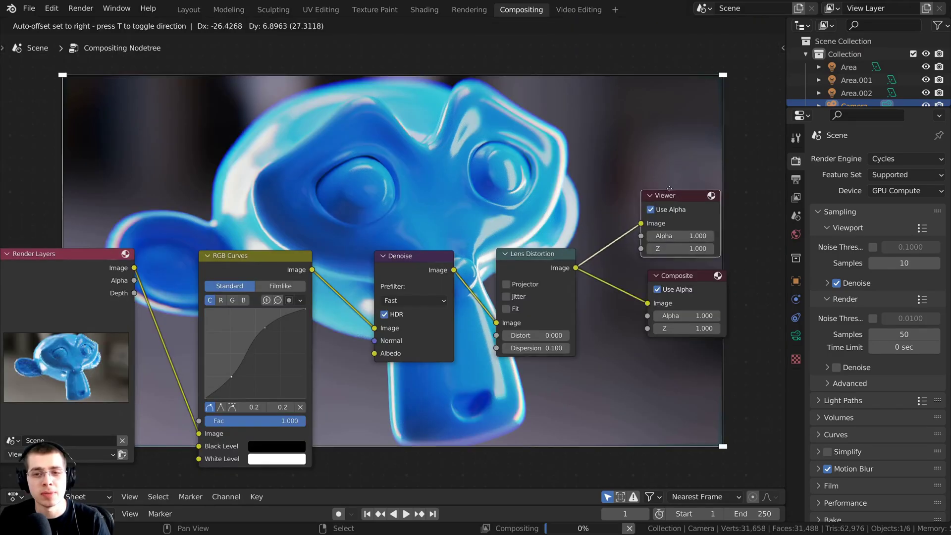
left_click_drag(669, 189, 664, 178)
left_click_drag(684, 275, 667, 267)
scroll(389, 293, "down", 1)
middle_click_drag(388, 292, 444, 331)
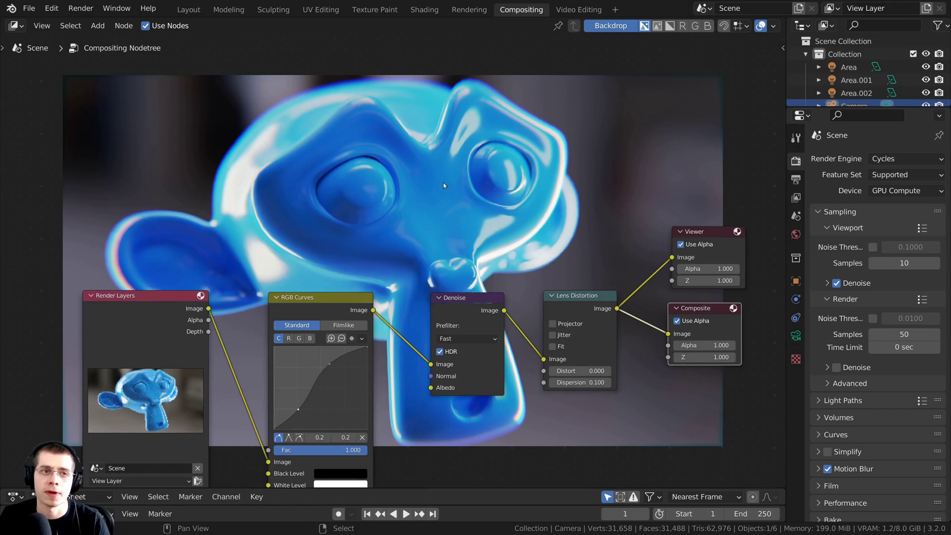
middle_click_drag(453, 155, 458, 144)
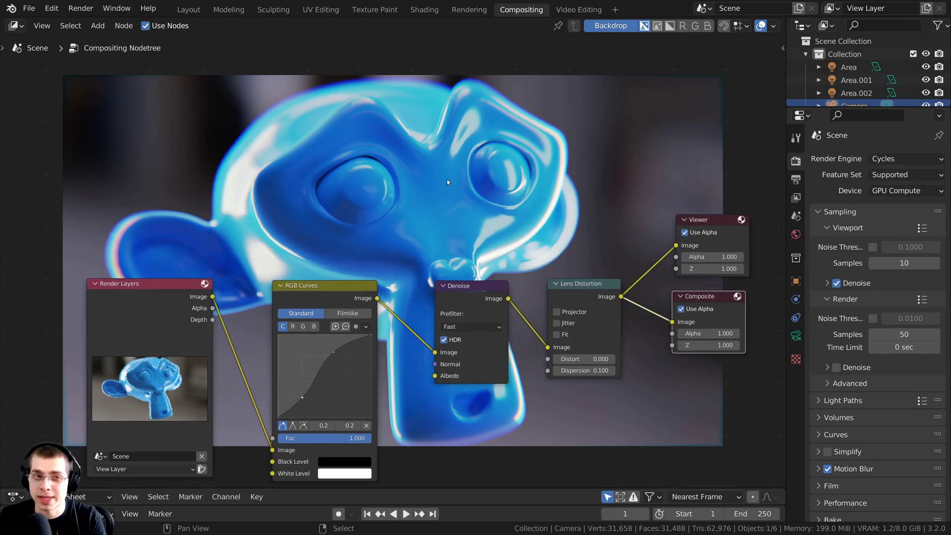
View the existing render result, switch the displayed image to Viewer Node and look at its image saving options.
key("F12")
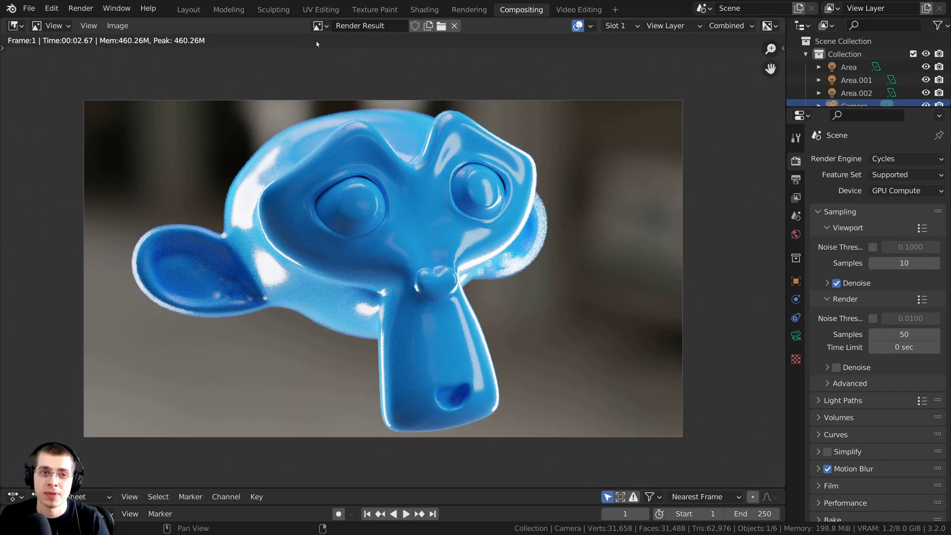
left_click(319, 26)
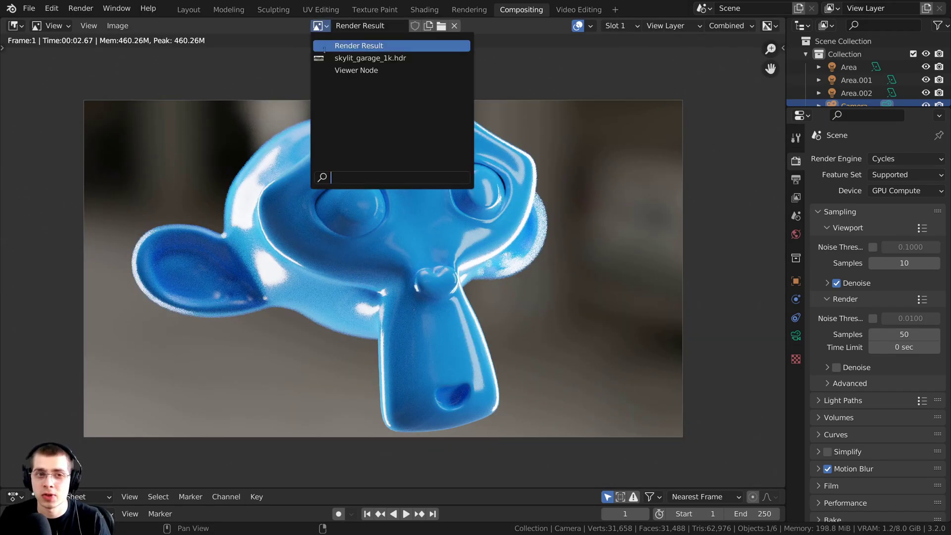
left_click(341, 71)
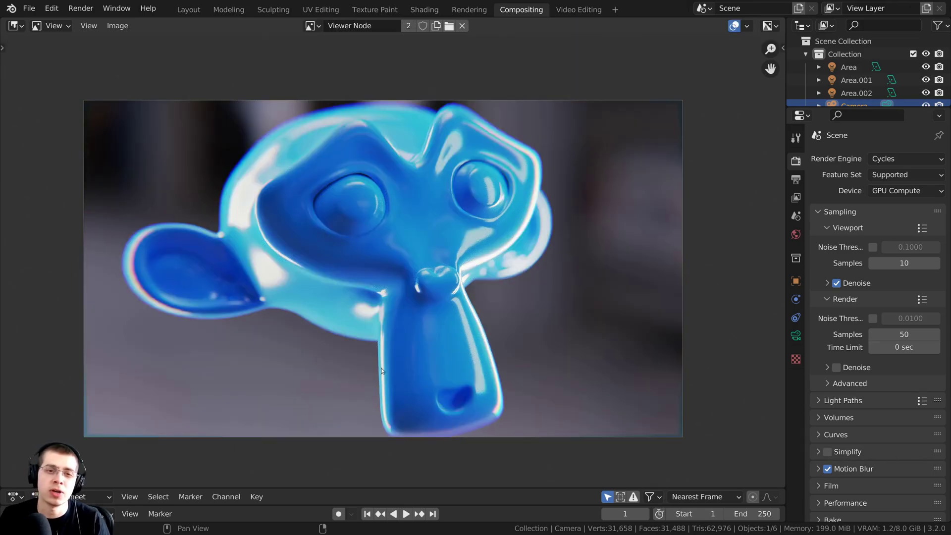
left_click(117, 25)
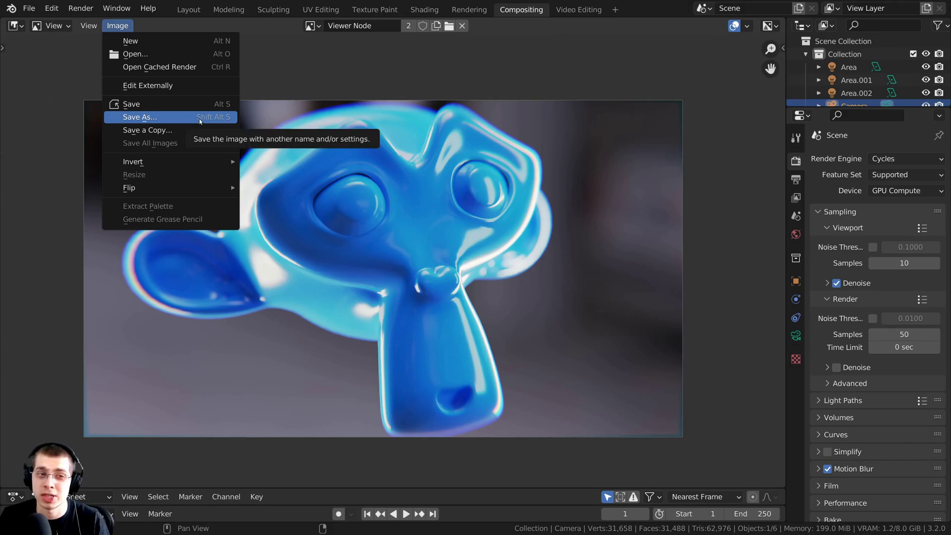
scroll(420, 287, "up", 1)
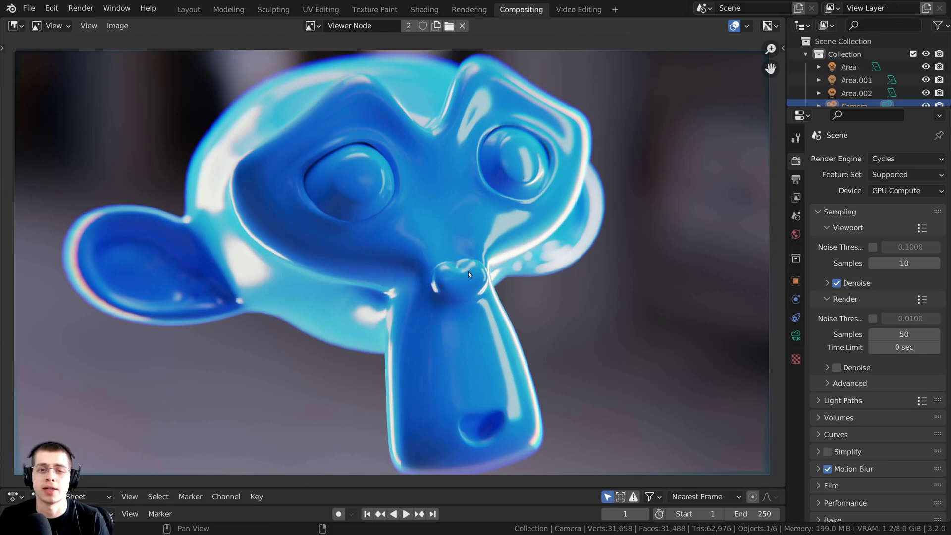
Return to the compositing node tree and render the scene again to view the Composite output.
key("shift+F3")
middle_click_drag(487, 250, 483, 246)
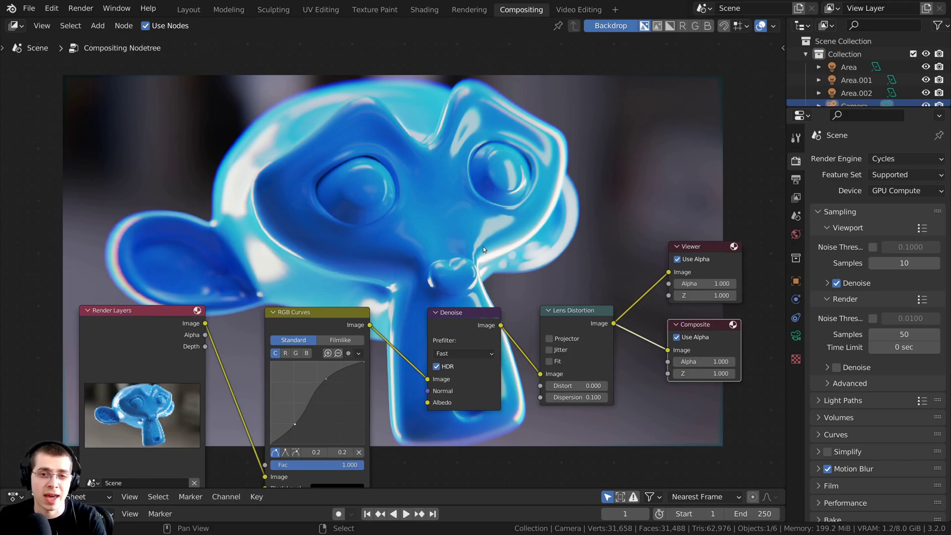
key("F12")
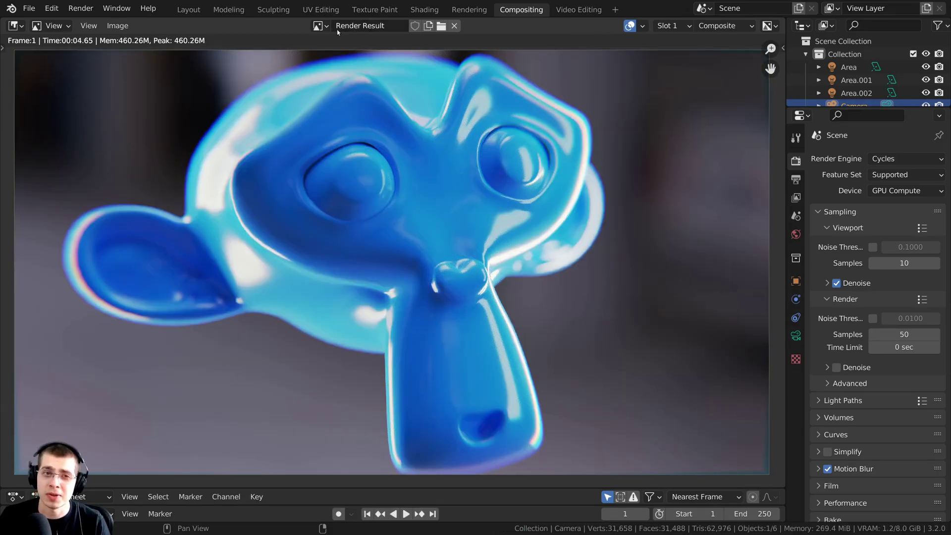
middle_click_drag(430, 152, 472, 121)
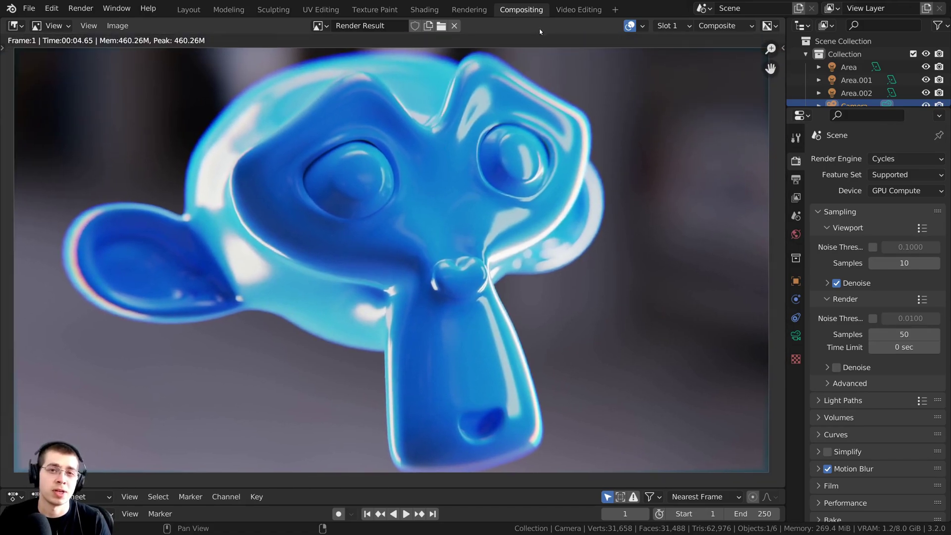